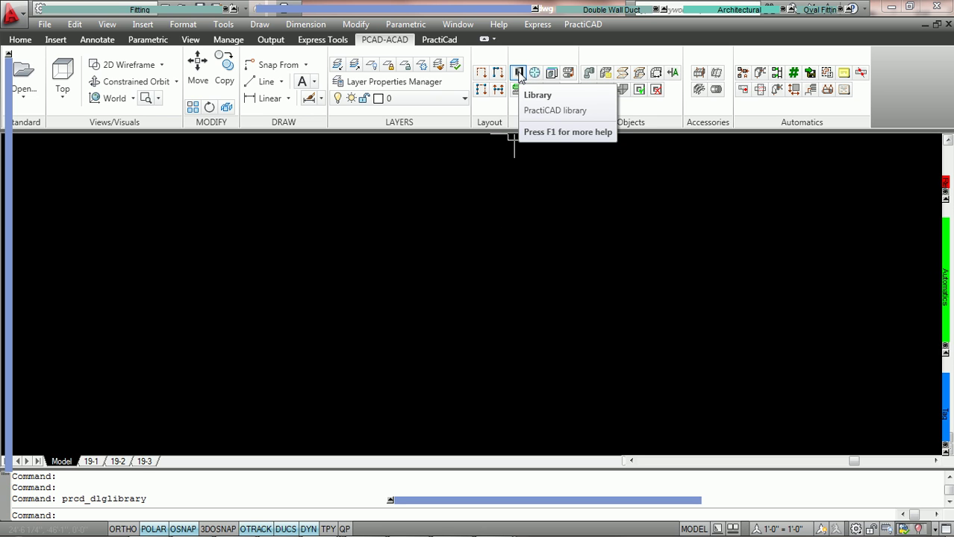
Open the PractiCAD library full-screen and display Accessories > Turning Vanes.
click(518, 74)
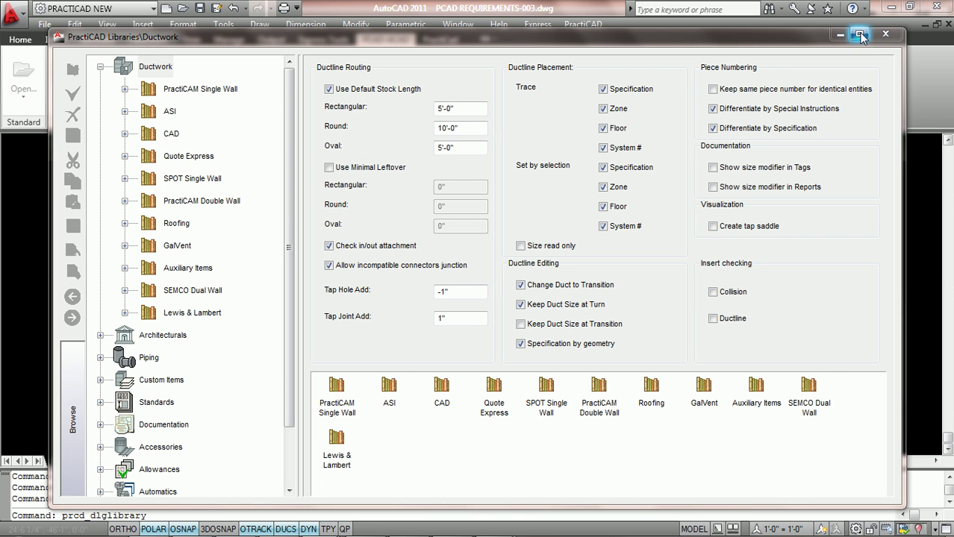
click(860, 35)
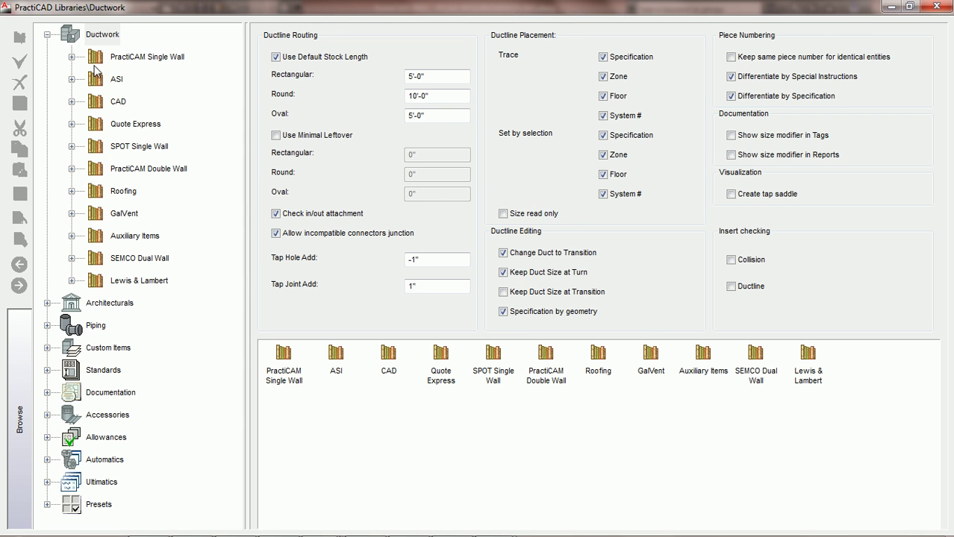
click(47, 35)
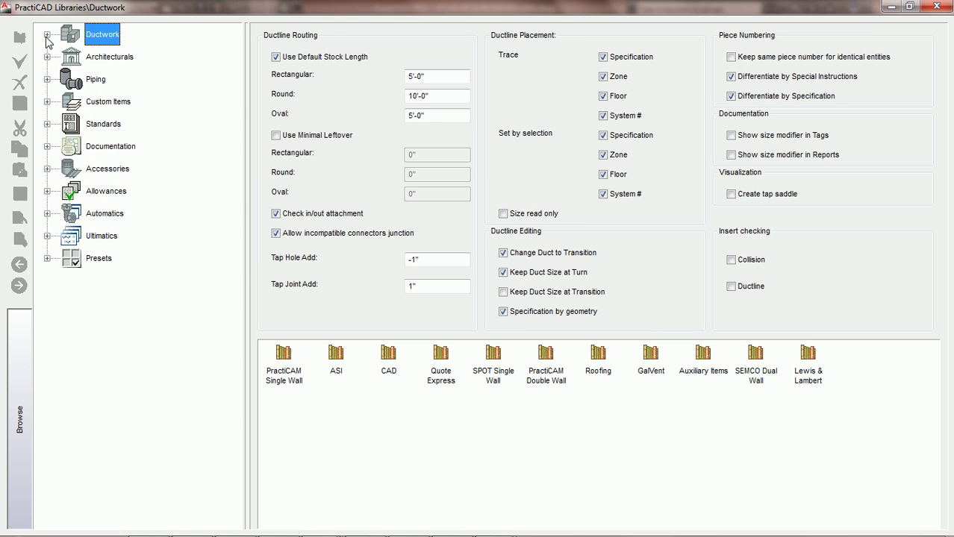
click(47, 169)
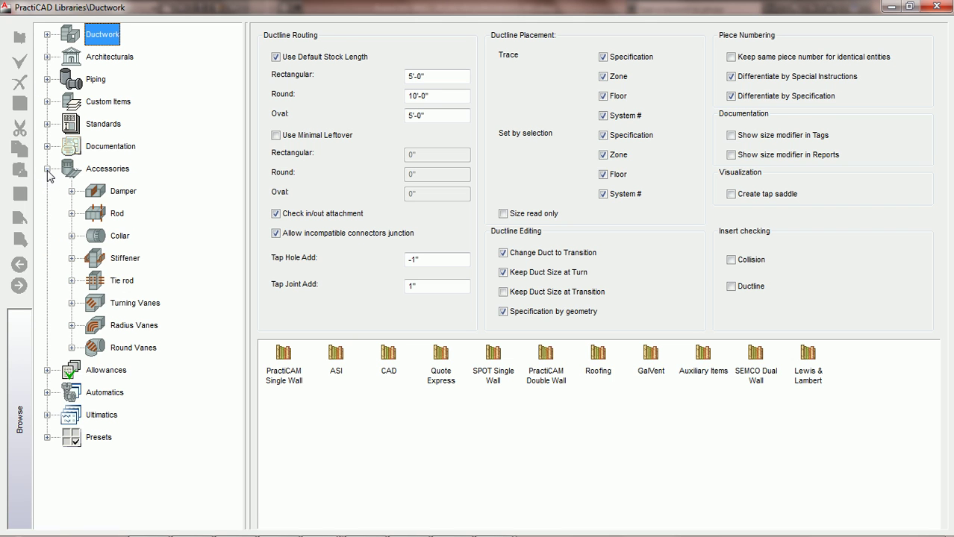
click(145, 306)
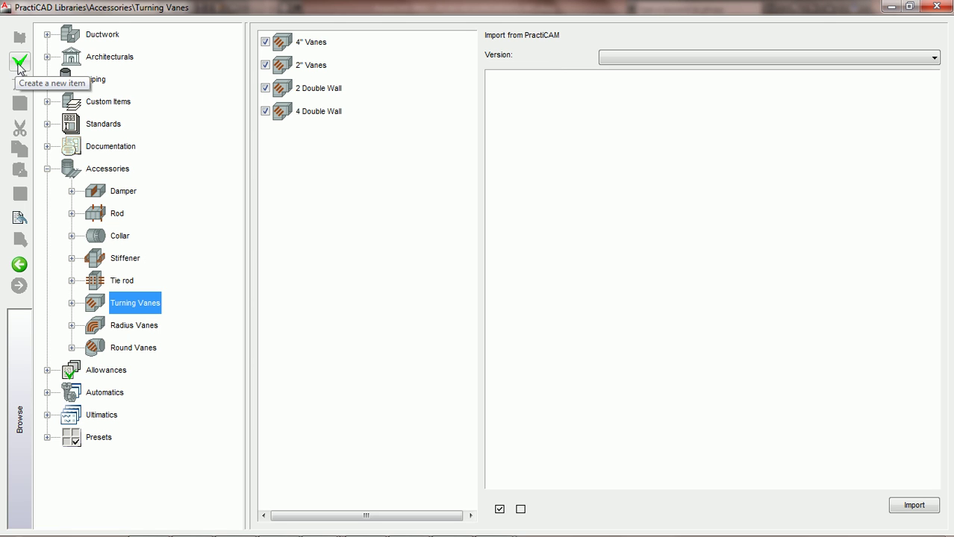
Create a new turning vane item named 'PCAD VANES'.
click(19, 63)
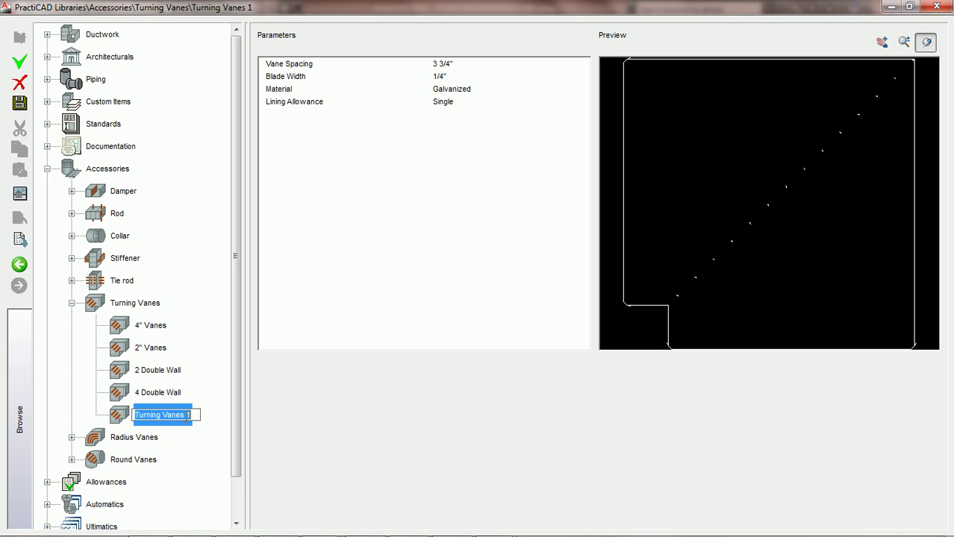
text(PCAD VANES)
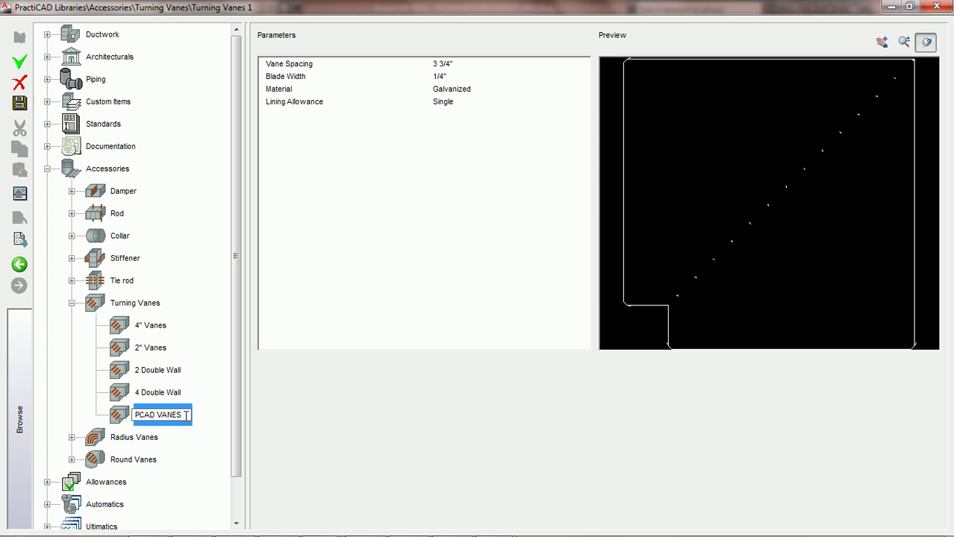
key(Return)
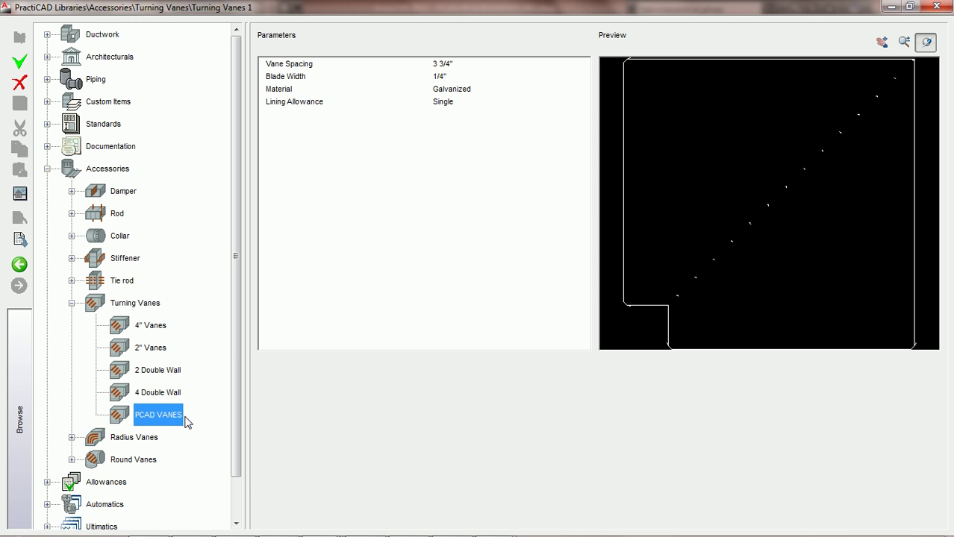
Set the PCAD VANES vane spacing to 4, then change it to 2.
click(446, 65)
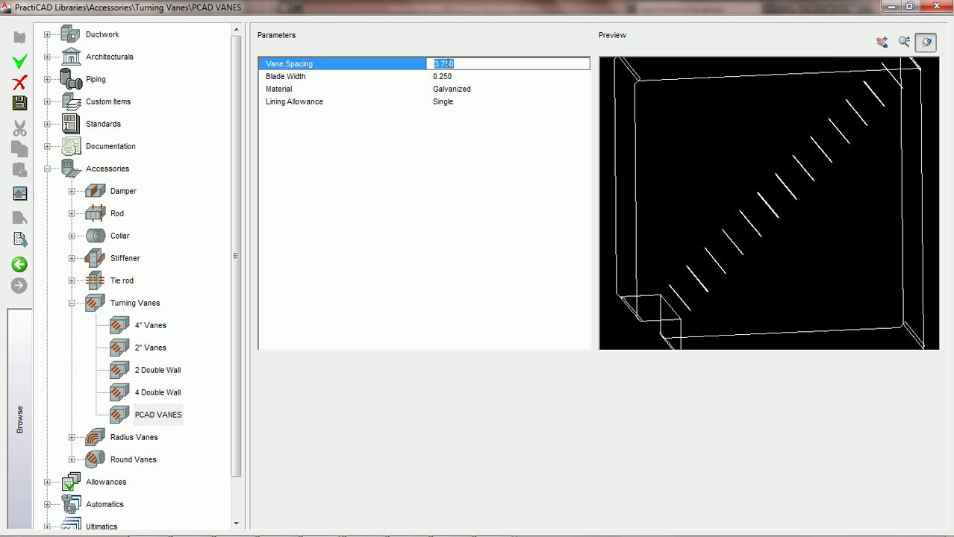
text(4)
key(Tab)
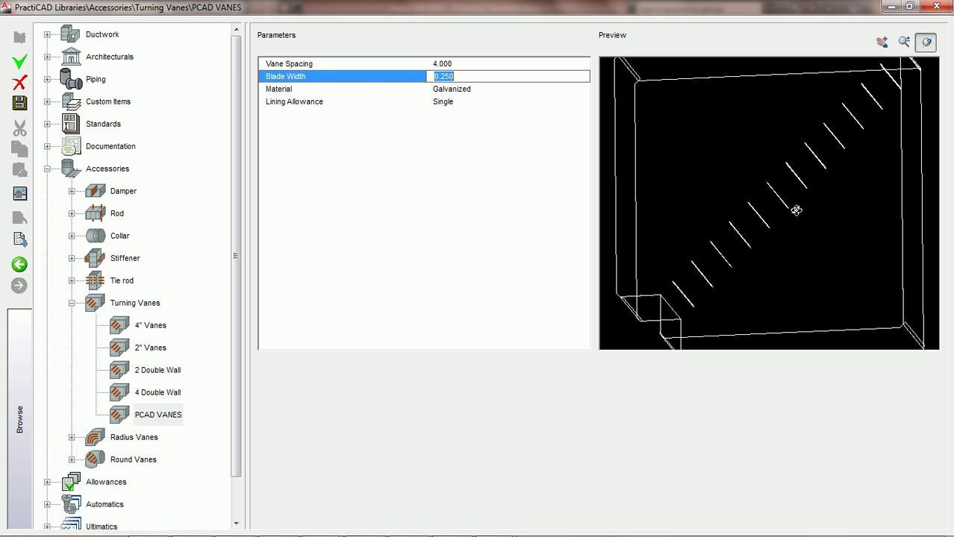
click(455, 64)
text(2)
key(Tab)
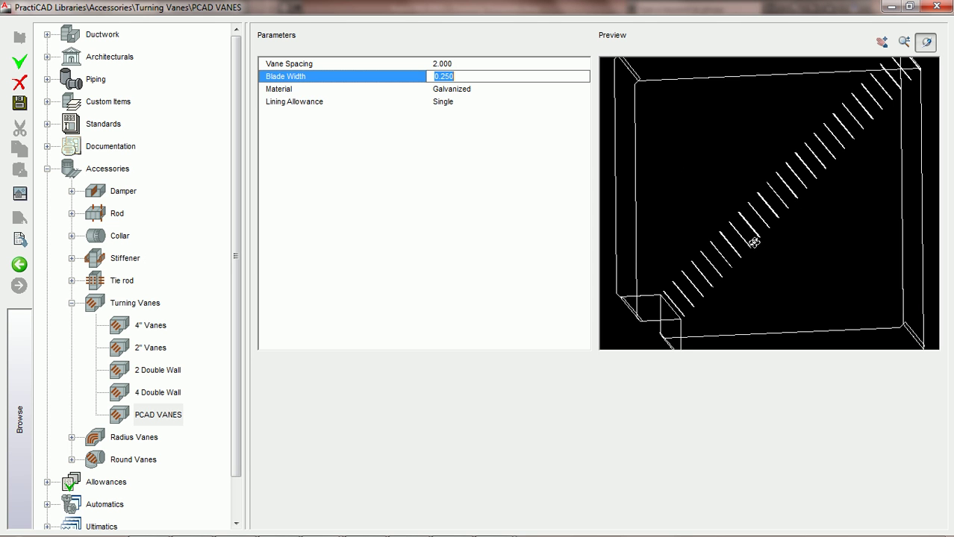
Orbit the preview to view the tighter vane spacing edge-on.
drag(753, 242, 747, 222)
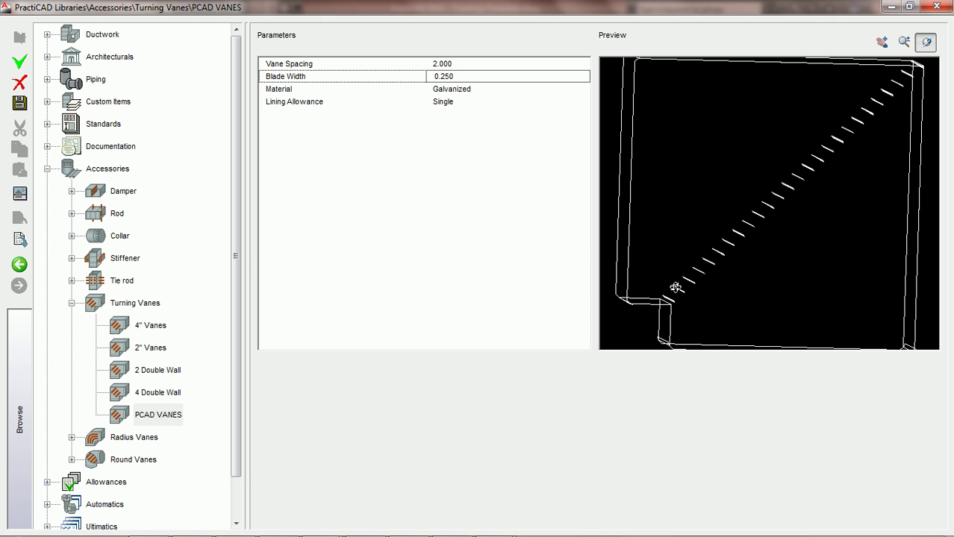
drag(777, 245, 763, 244)
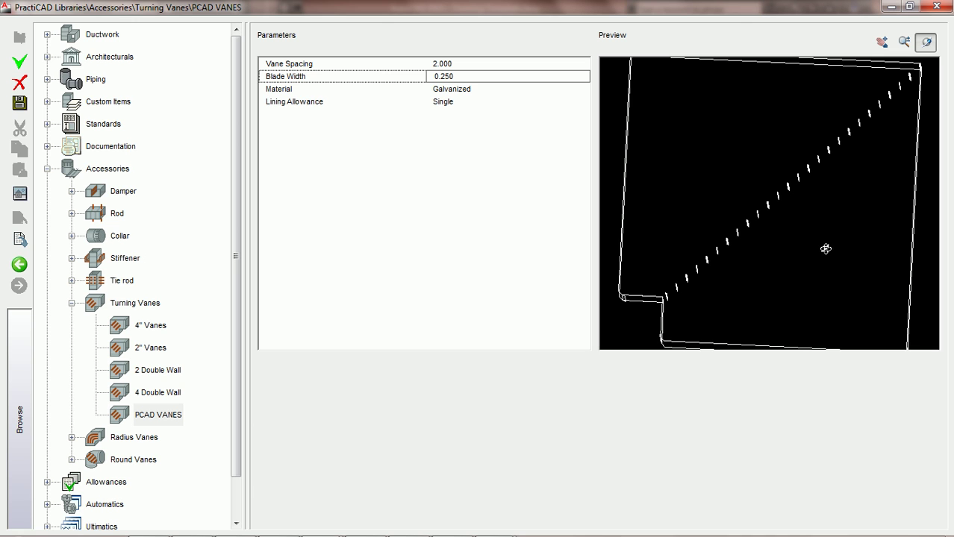
drag(826, 248, 824, 245)
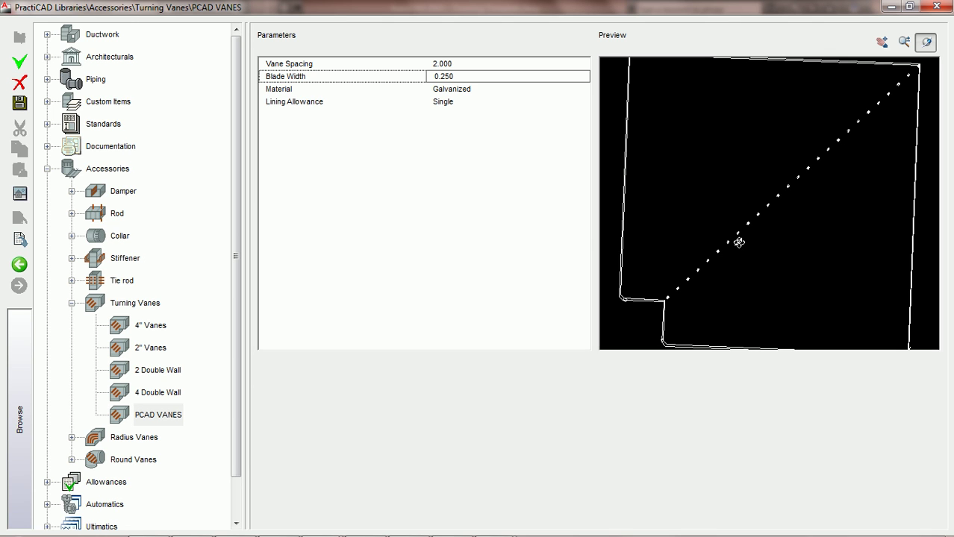
click(461, 76)
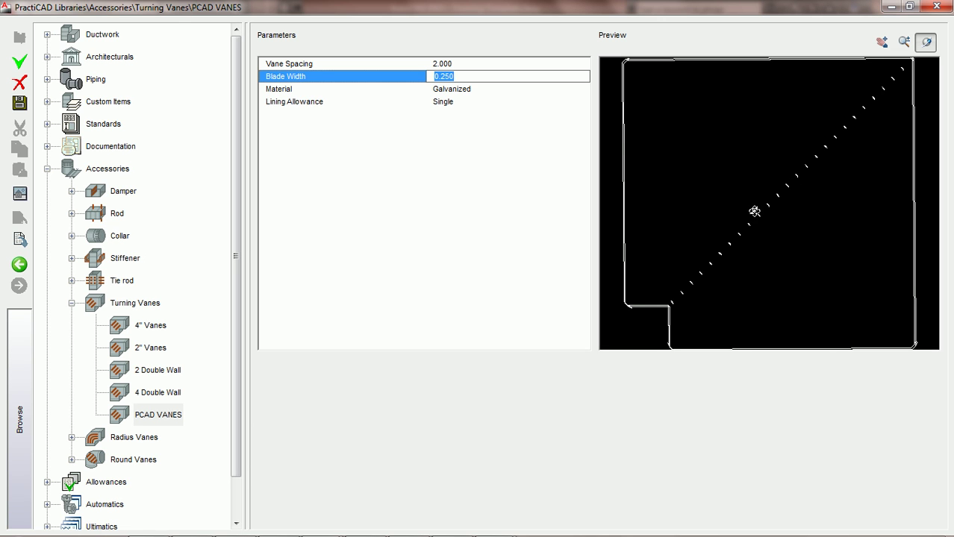
Enter a blade width of 2.25, then change it to 4.25.
text(2.25)
key(Return)
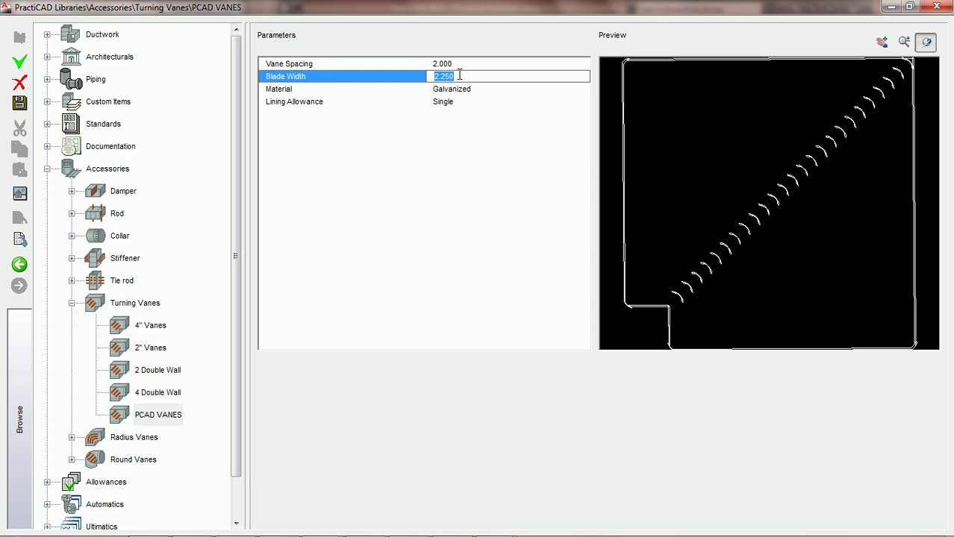
text(4.25)
key(Return)
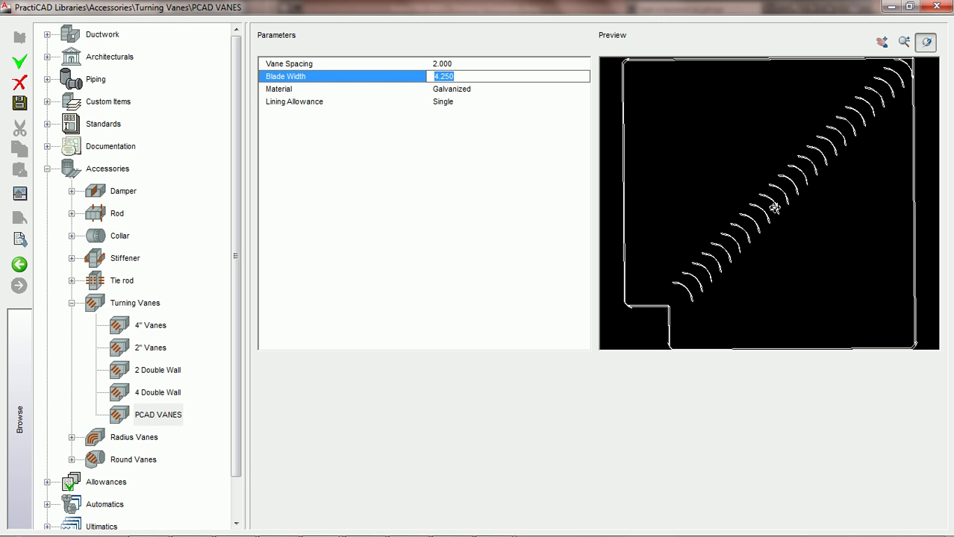
click(452, 89)
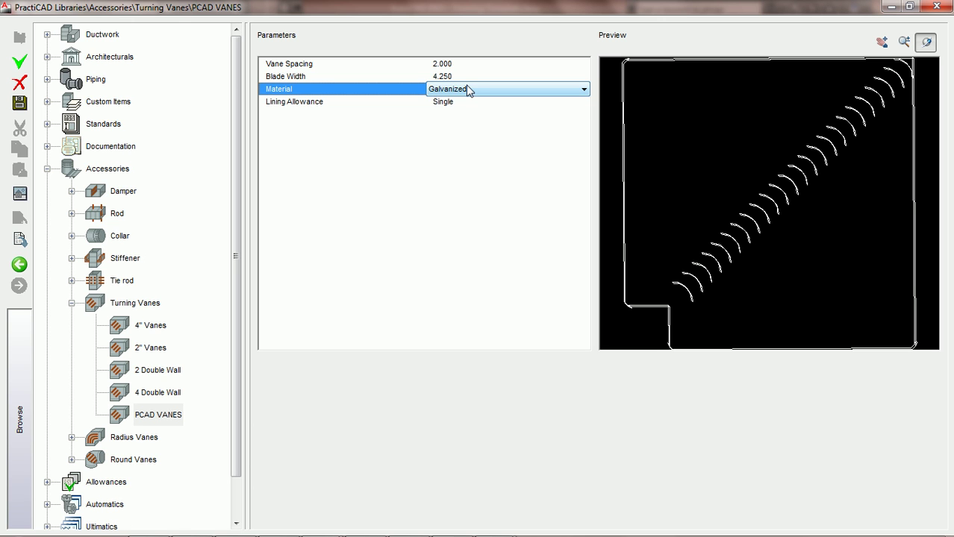
click(438, 102)
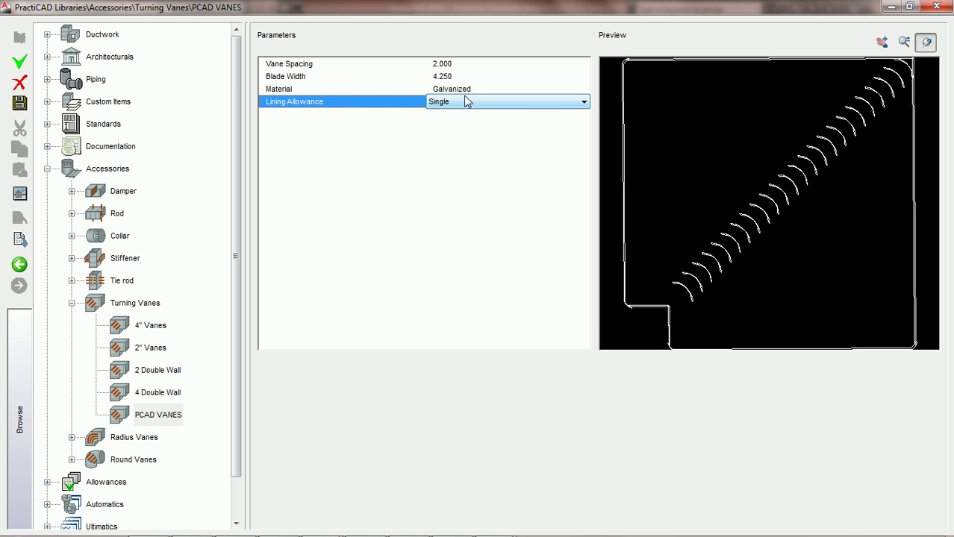
click(462, 90)
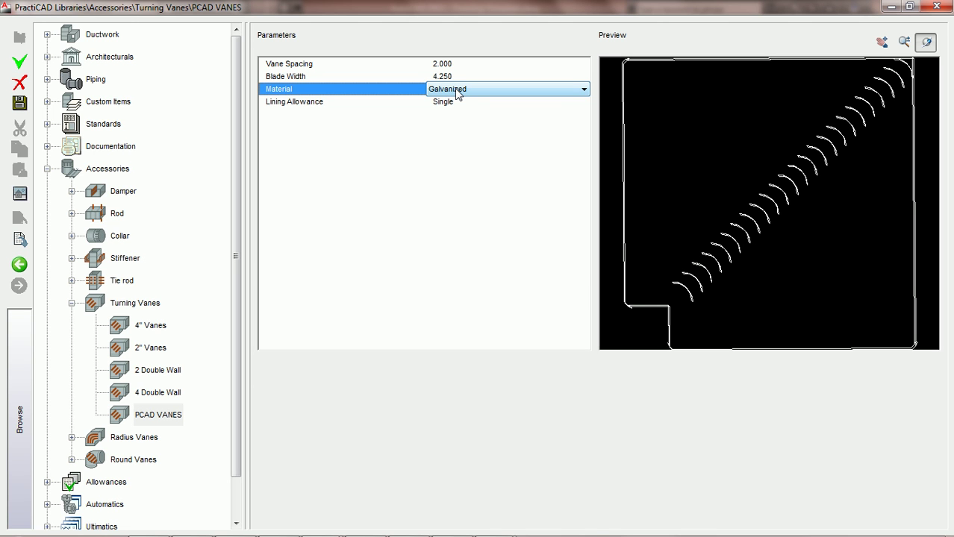
click(456, 89)
click(454, 91)
click(452, 103)
click(467, 103)
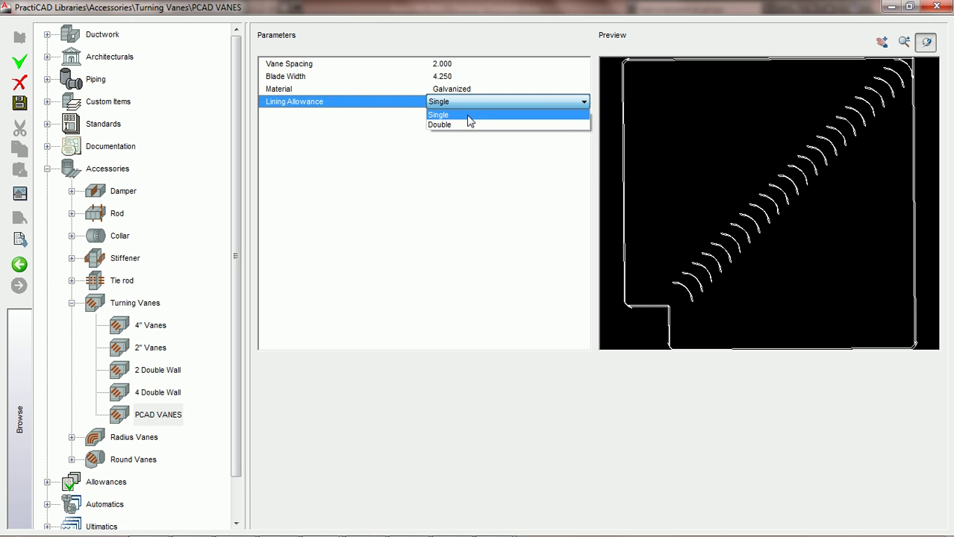
click(468, 115)
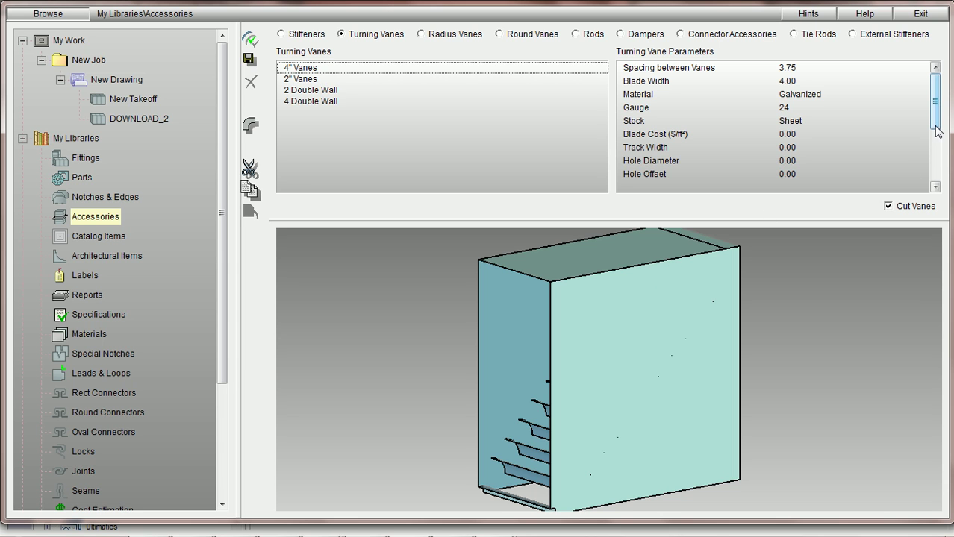
Review PractiCAM's vane values: 3.75 spacing, 4.00 blade width, Galvanized, lining allowance None.
click(796, 68)
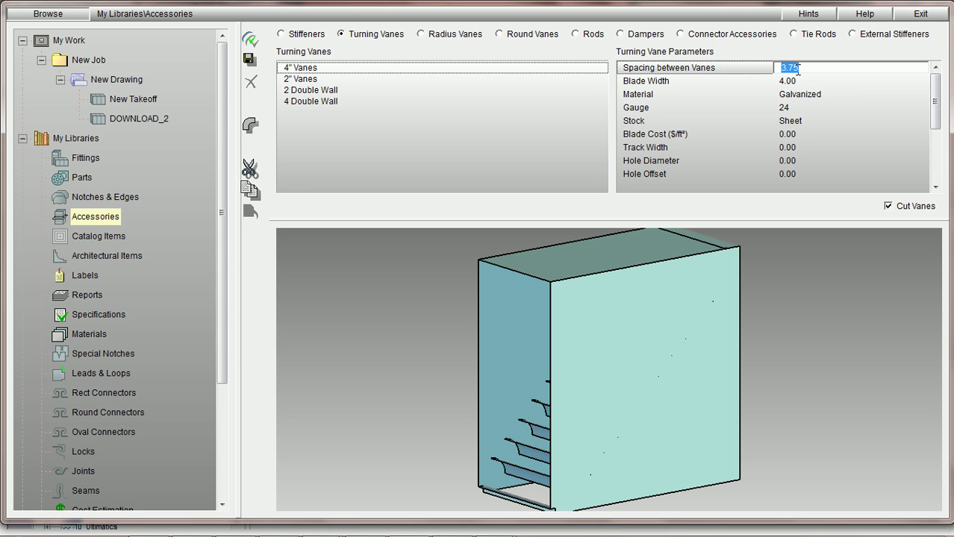
click(792, 82)
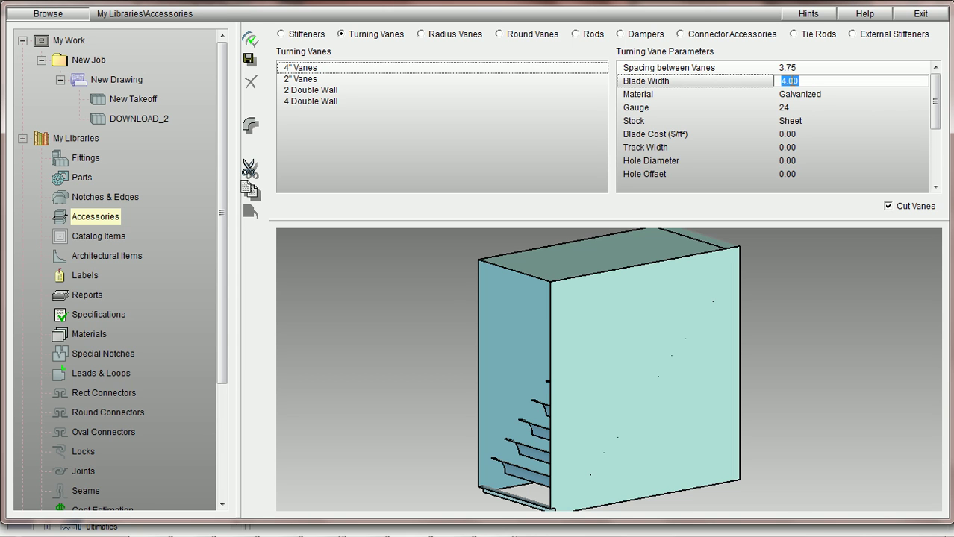
click(808, 95)
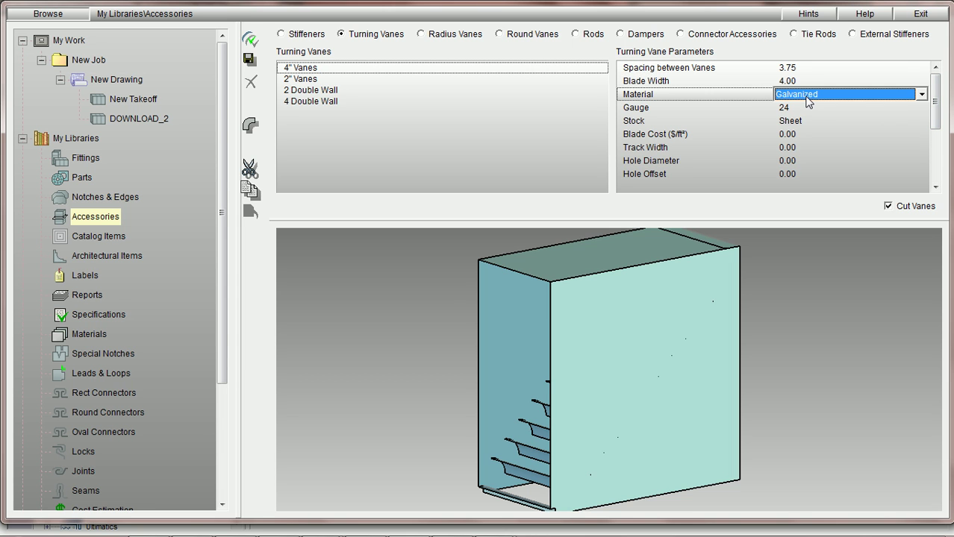
scroll(821, 161, down, 4)
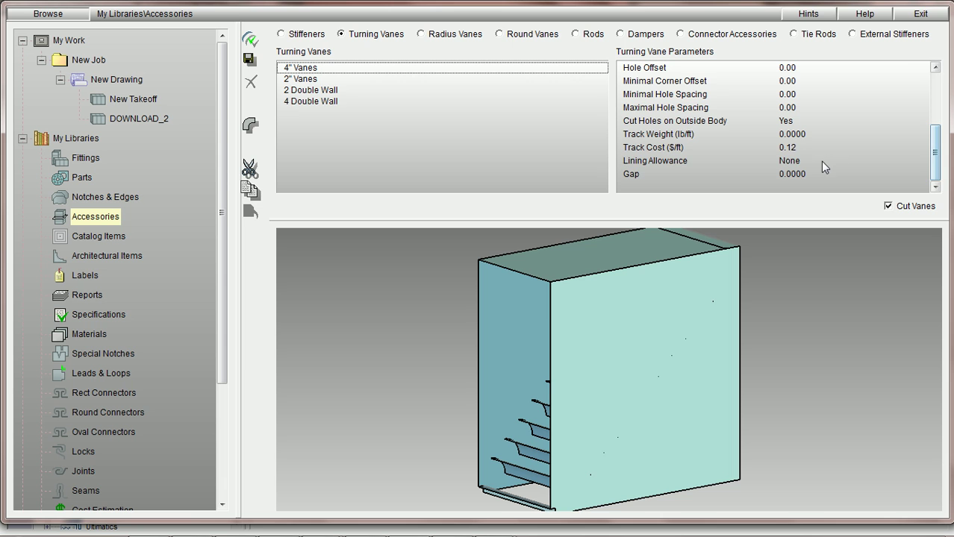
click(815, 162)
click(830, 160)
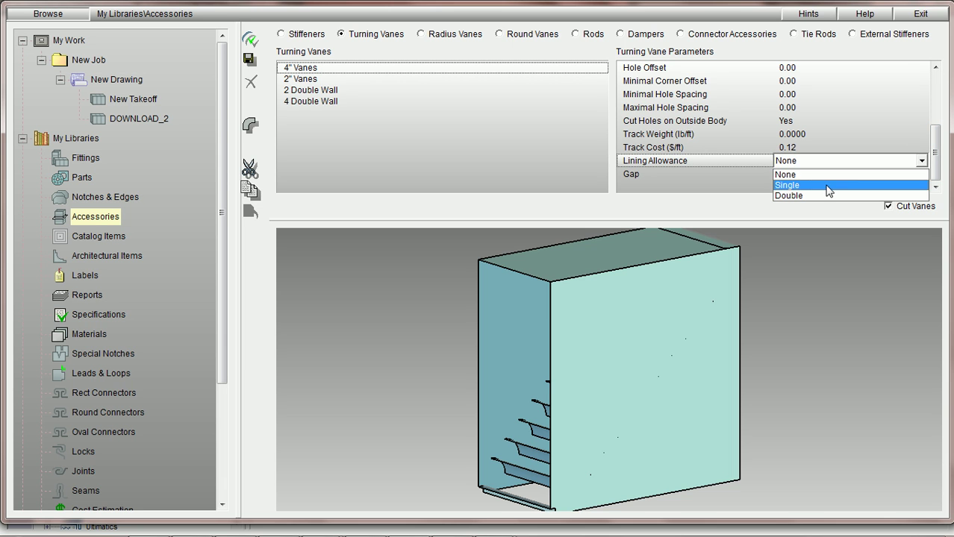
click(828, 174)
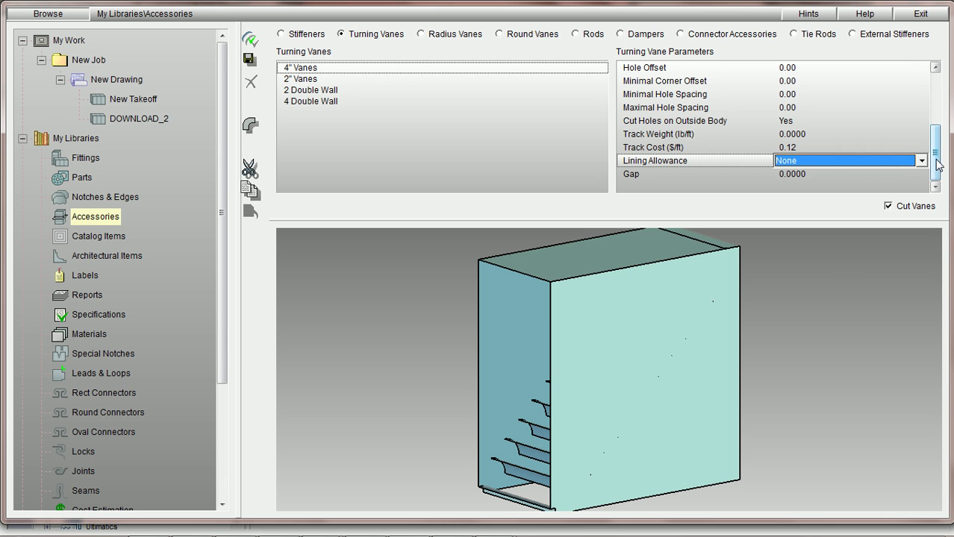
drag(934, 158, 934, 101)
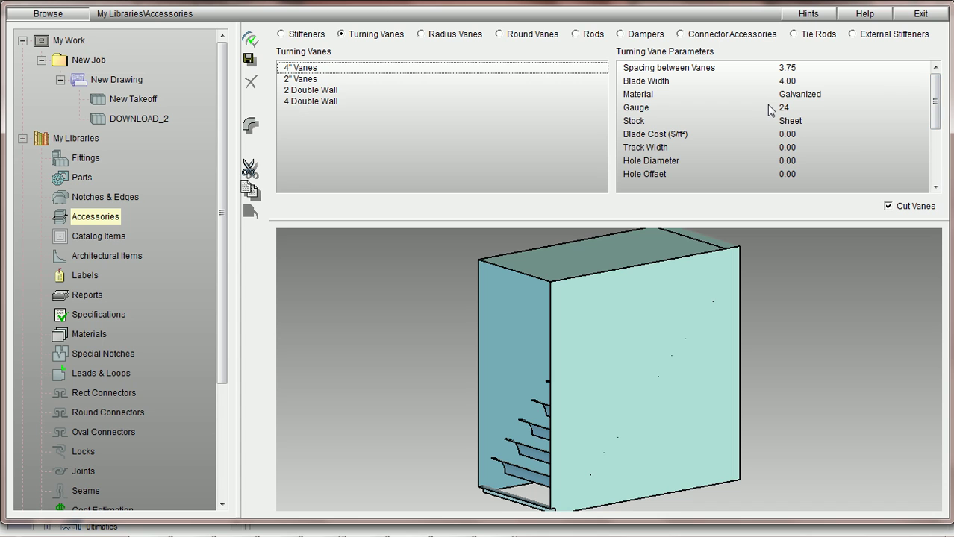